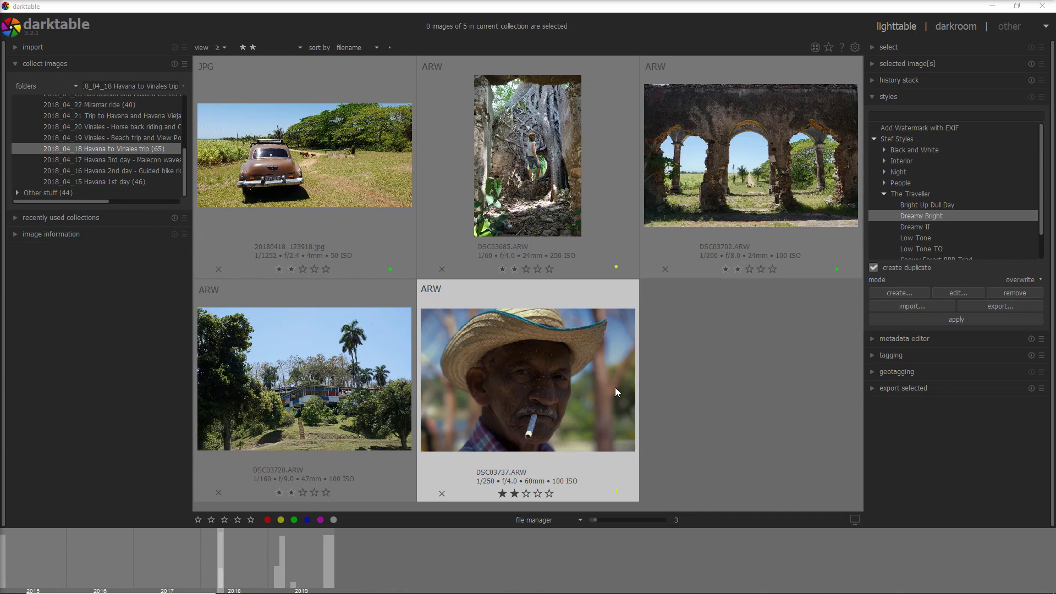
# Zoom the lighttable and apply The Traveller's Dreamy Bright style as a duplicate of DSC03737.ARW
pyautogui.scroll(1, 576, 384)
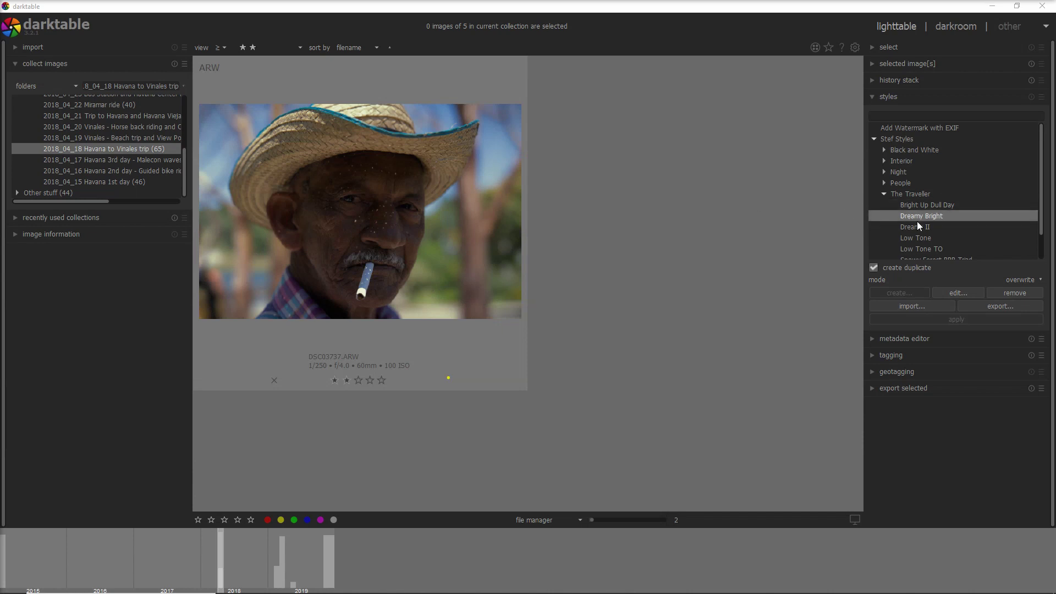
pyautogui.doubleClick(946, 218)
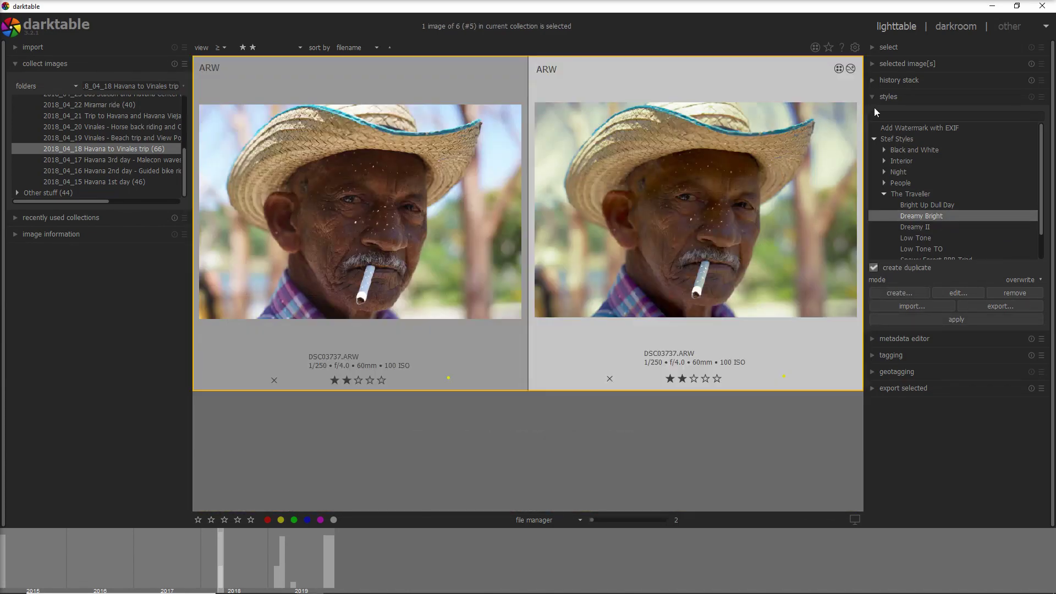
# Open the styled duplicate in darkroom and enable spot removal found by searching 'spot'
pyautogui.click(943, 34)
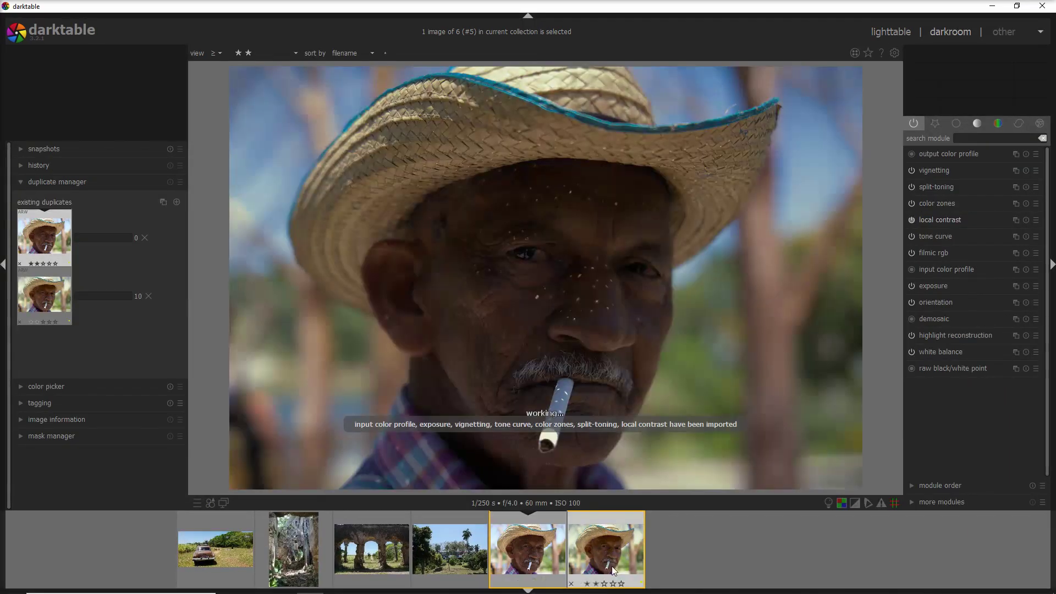
pyautogui.click(612, 566)
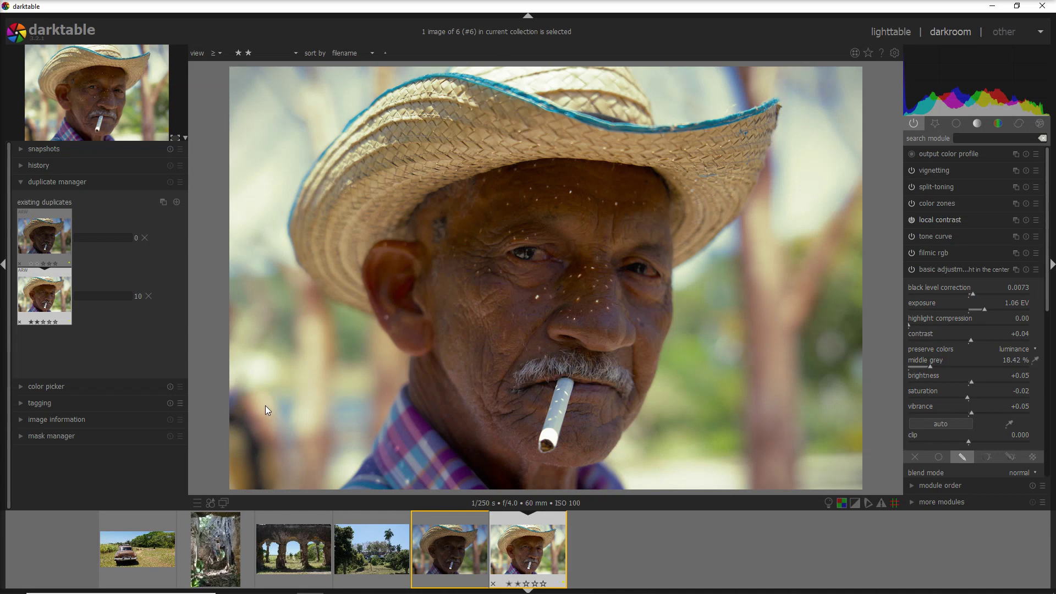
pyautogui.write('spot')
pyautogui.click(912, 153)
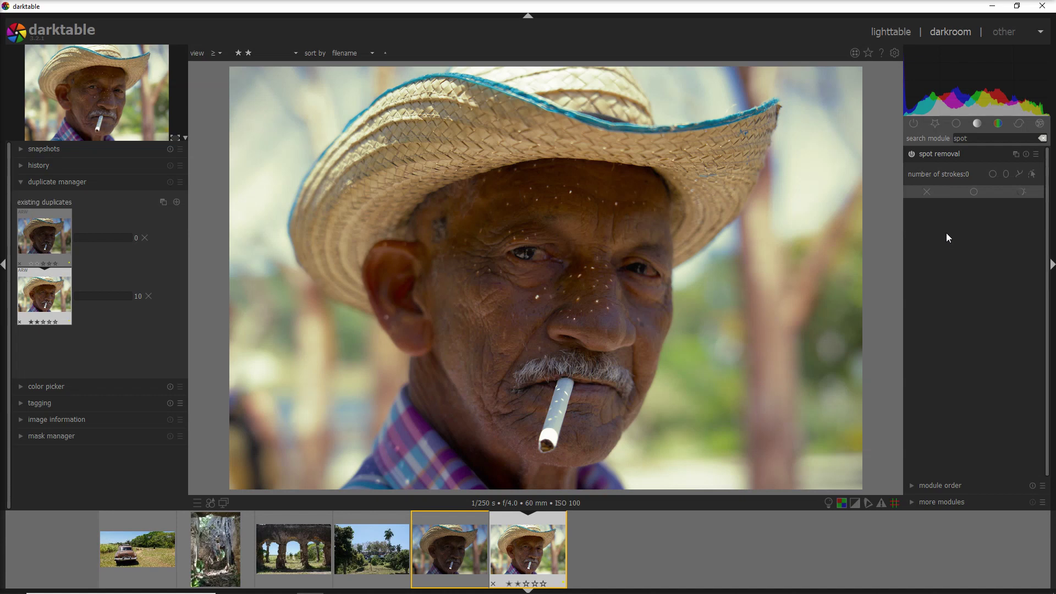
# Place a circle heal in the lower-left background, nudge its source down, and hide shapes
pyautogui.click(993, 174)
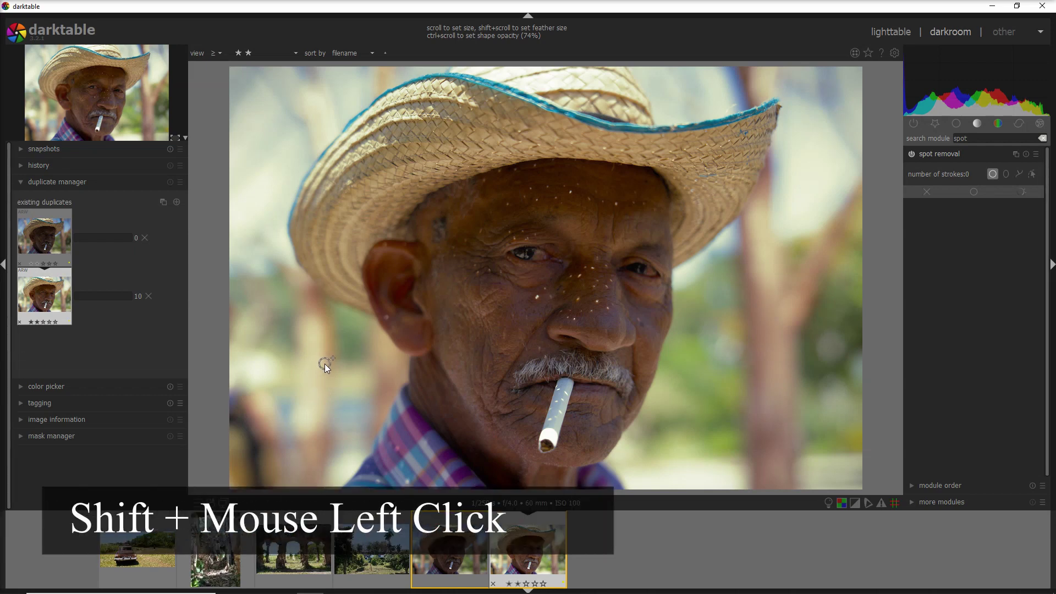
pyautogui.click(252, 431)
pyautogui.scroll(4, 233, 453)
pyautogui.moveTo(351, 360); pyautogui.dragTo(353, 364)
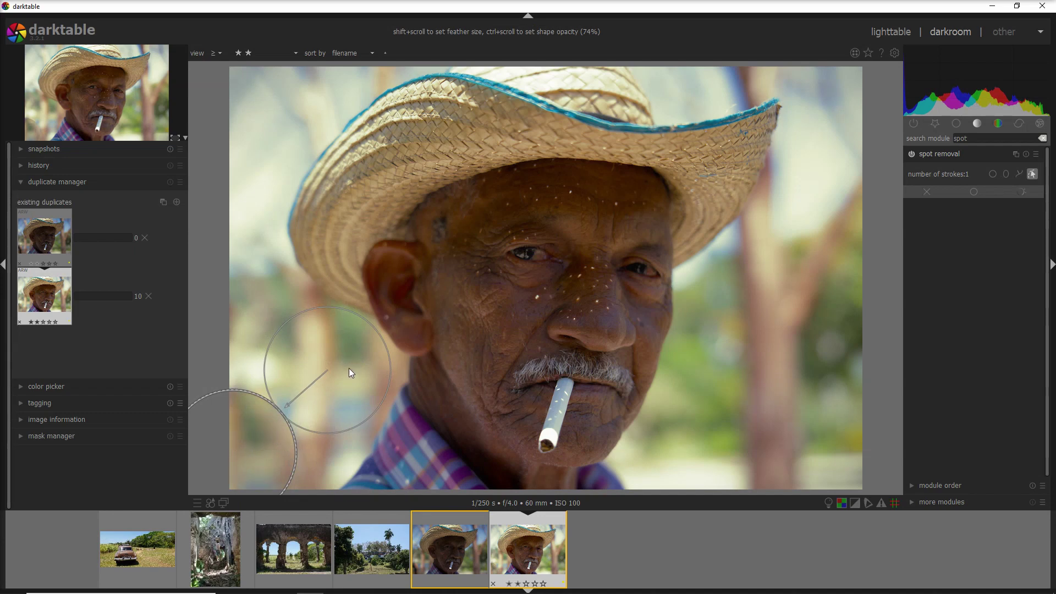
pyautogui.click(1032, 174)
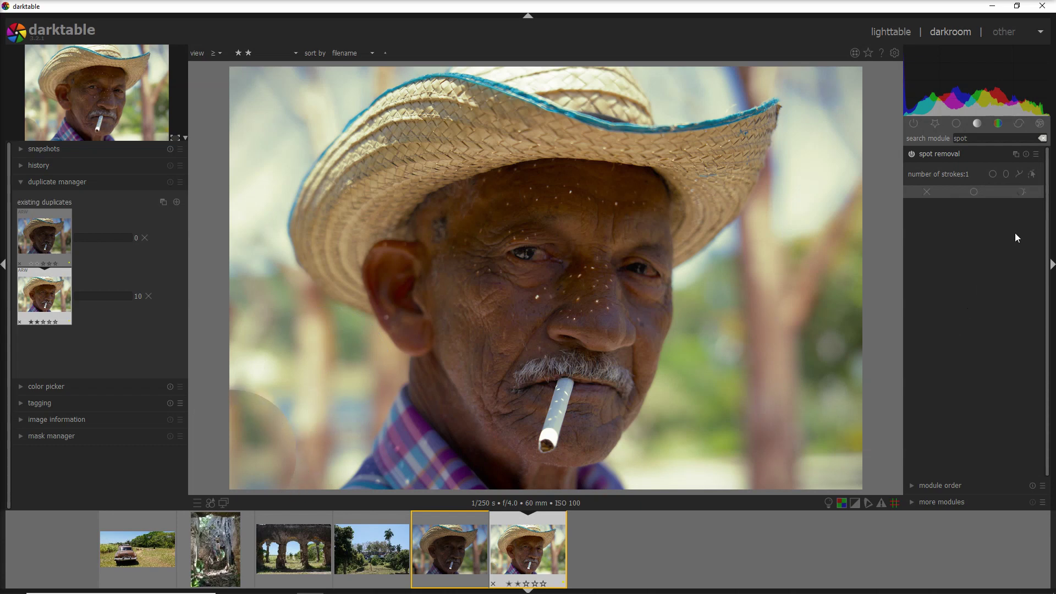
pyautogui.click(975, 191)
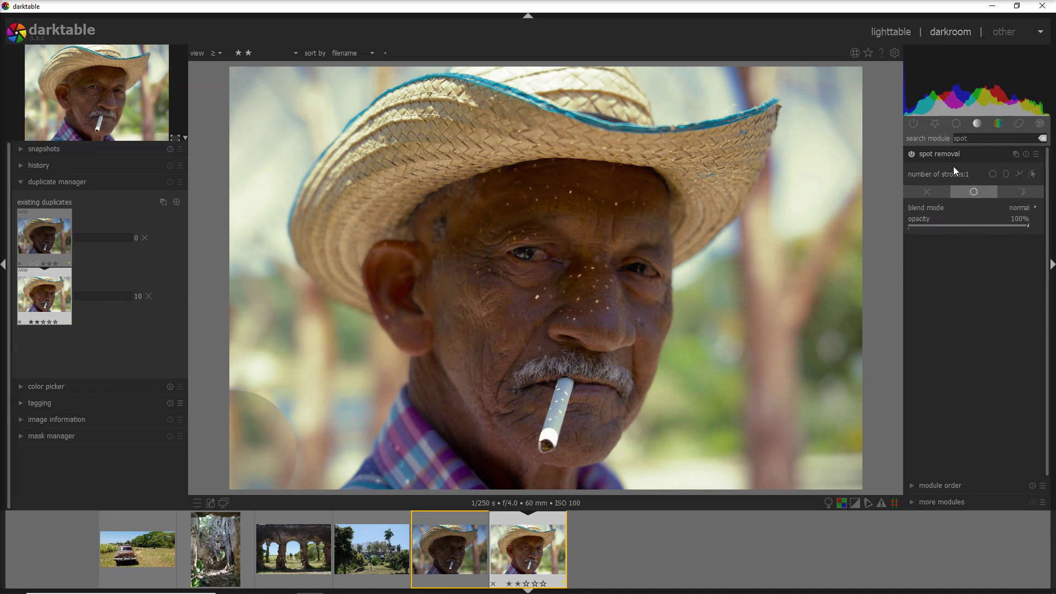
# Collapse spot removal and expand the retouch module found by searching 'reto'
pyautogui.click(922, 156)
pyautogui.doubleClick(982, 138)
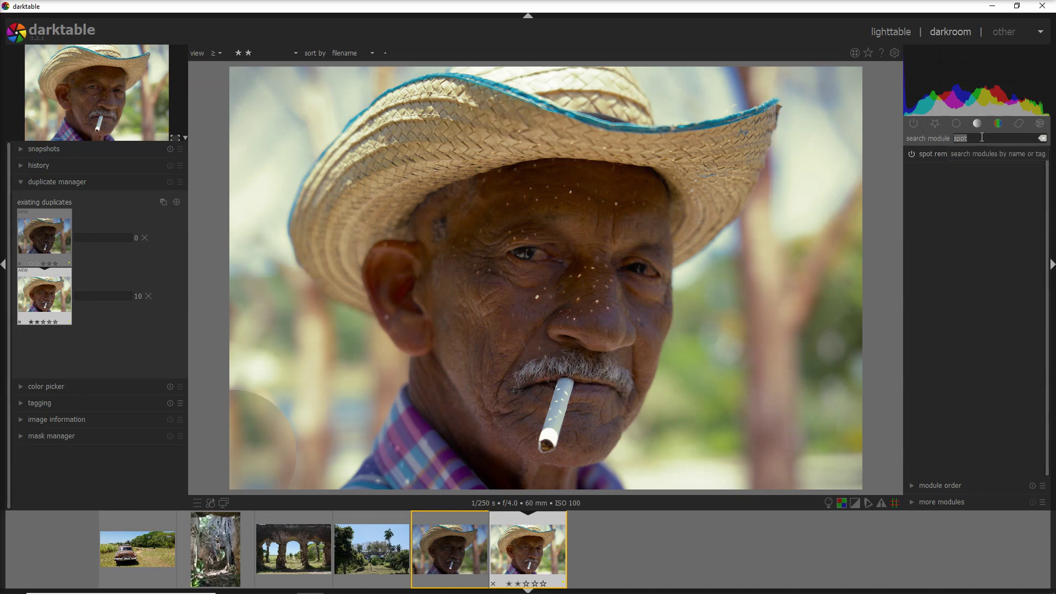
pyautogui.write('reto')
pyautogui.click(946, 154)
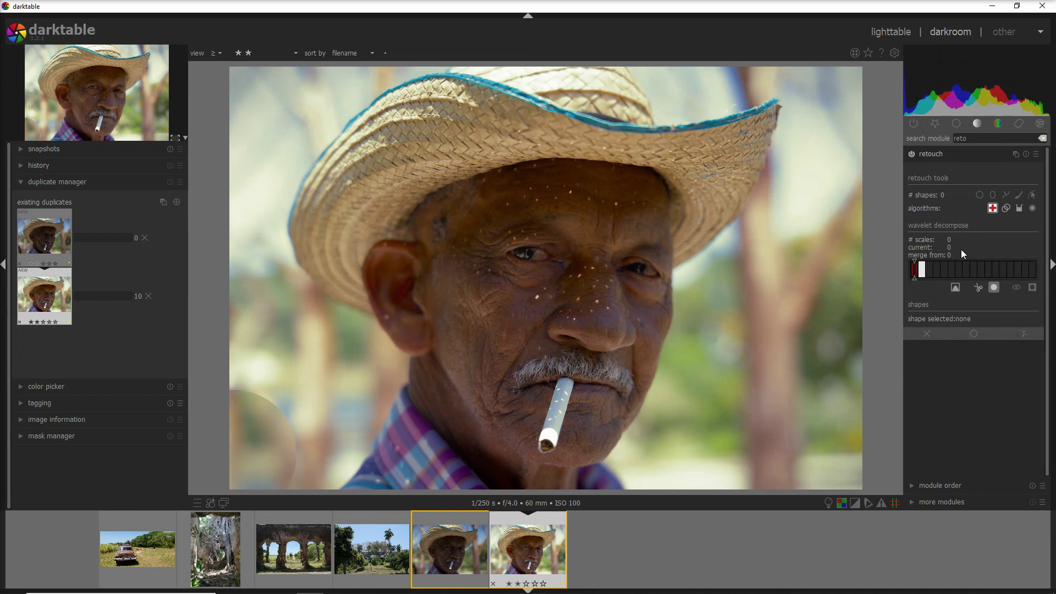
pyautogui.press('BackSpace')
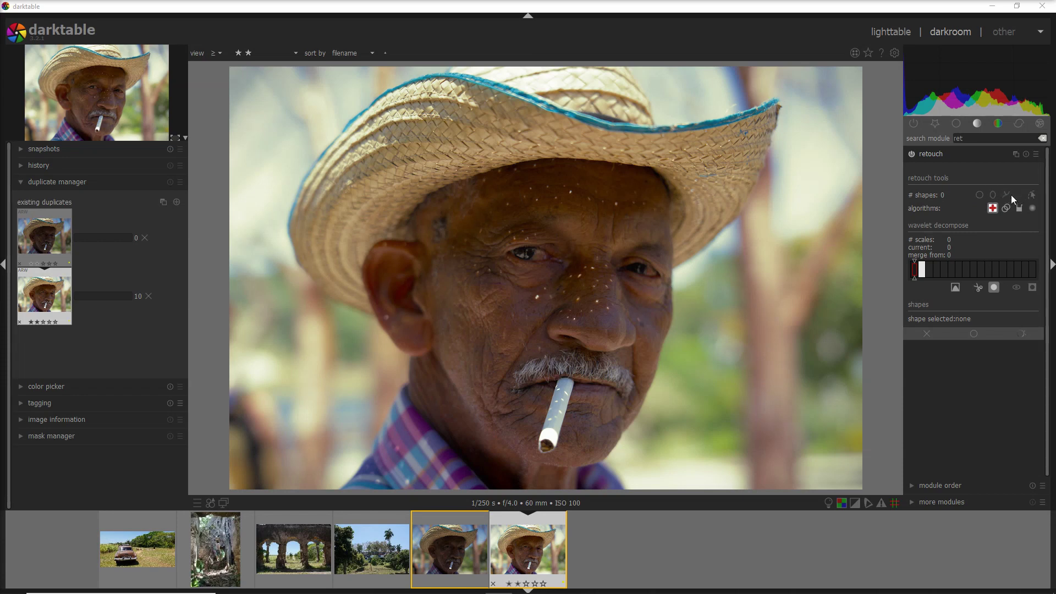
# Add a retouch circle in the lower-left background, hide shape outlines, and expand the history list
pyautogui.click(979, 195)
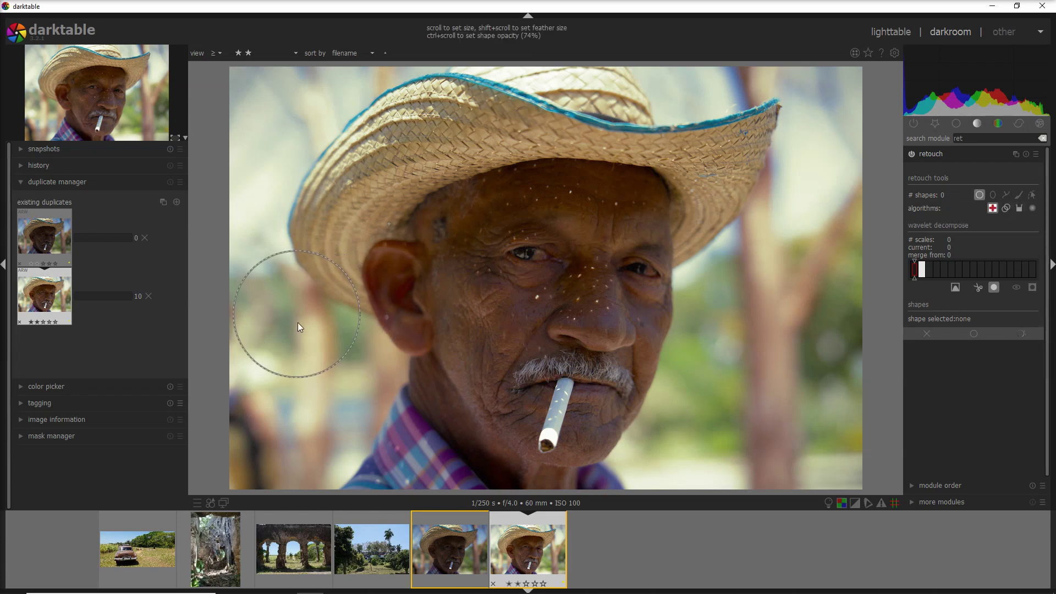
pyautogui.keyDown('shift'); pyautogui.click(322, 370); pyautogui.keyUp('shift')
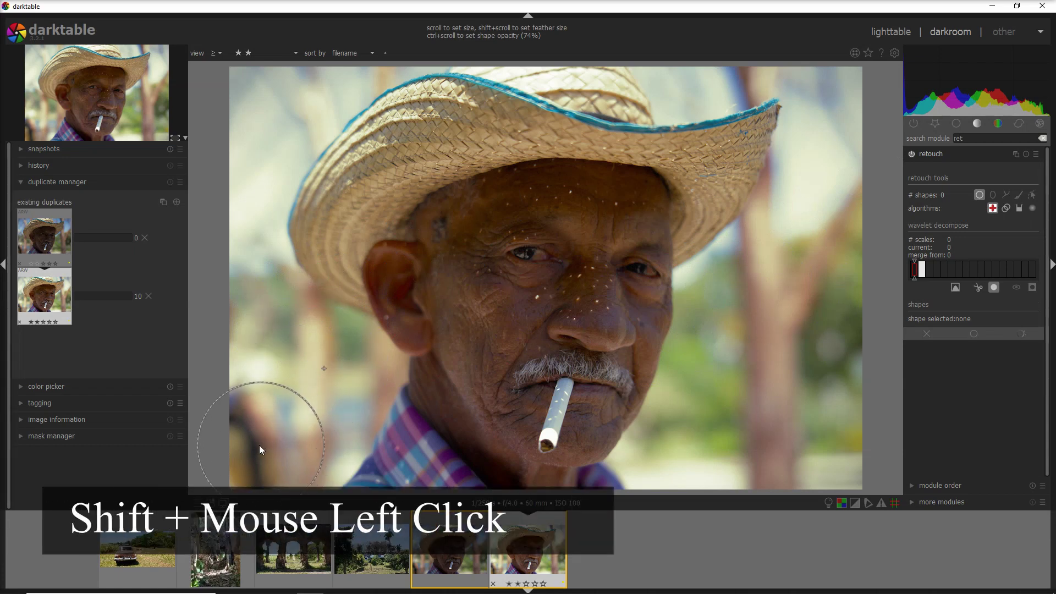
pyautogui.click(1033, 196)
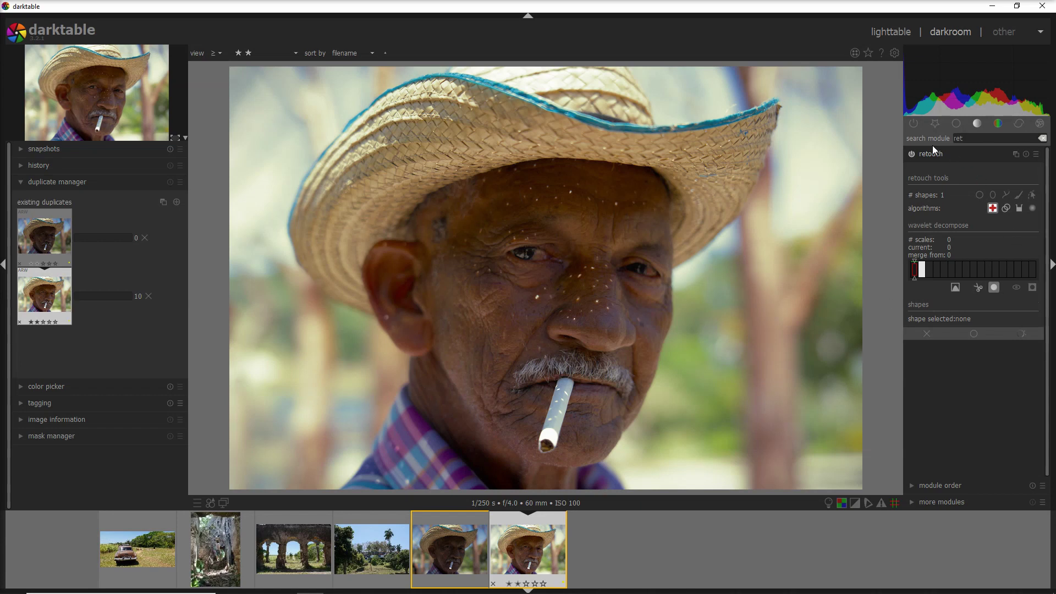
pyautogui.click(39, 165)
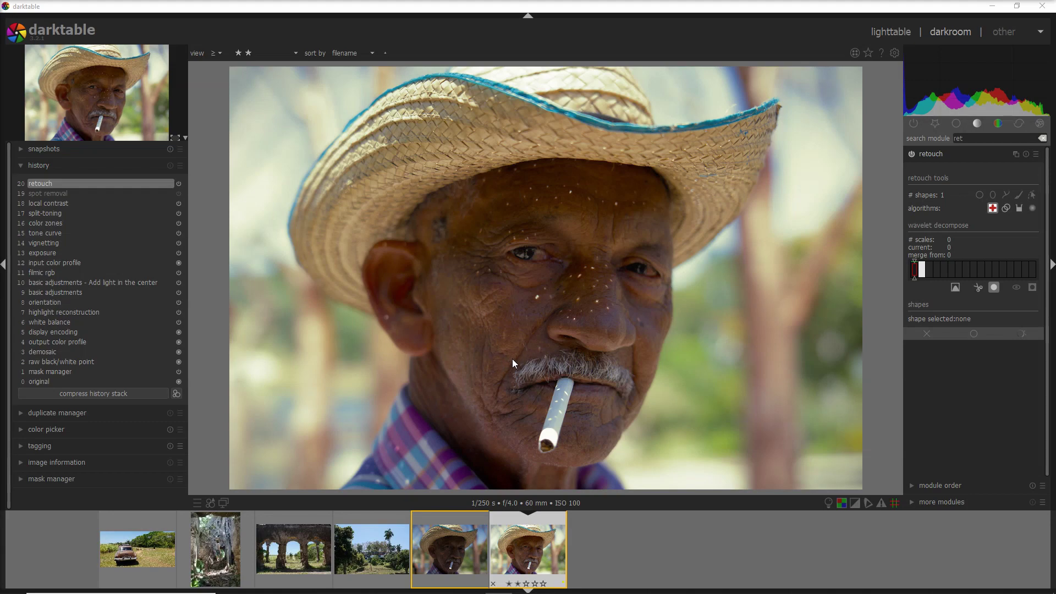
# Zoom to the cheek and heal the dark spot by the moustache from clean skin above
pyautogui.scroll(5, 503, 358)
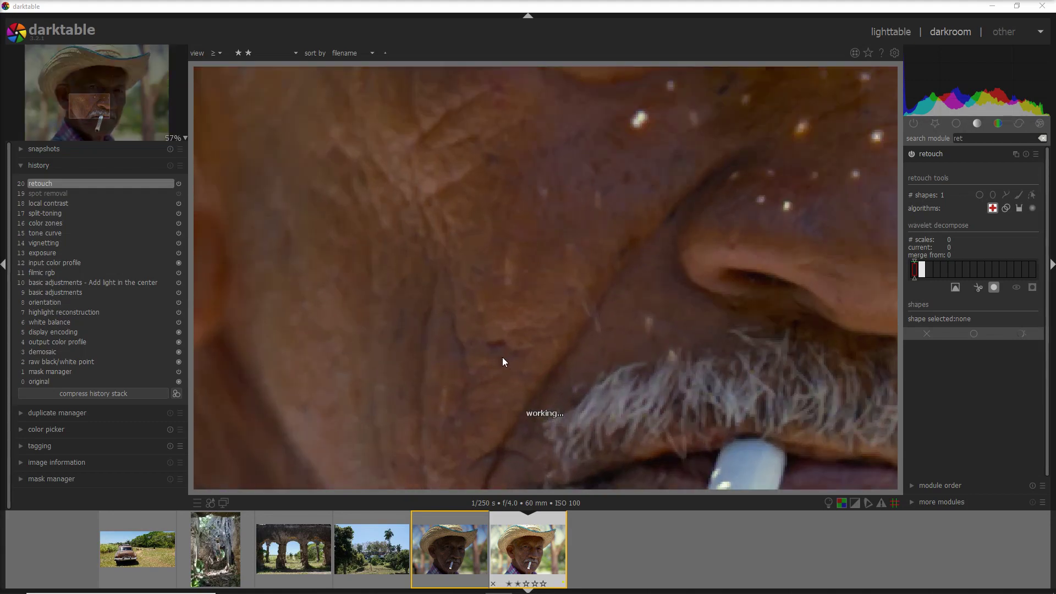
pyautogui.moveTo(503, 358); pyautogui.dragTo(572, 279)
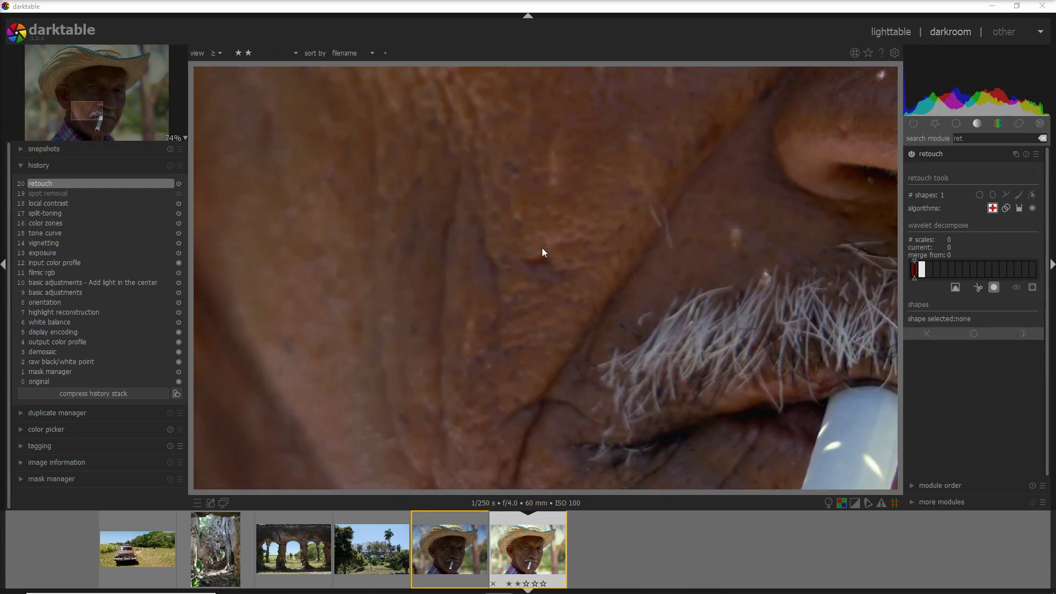
pyautogui.click(979, 194)
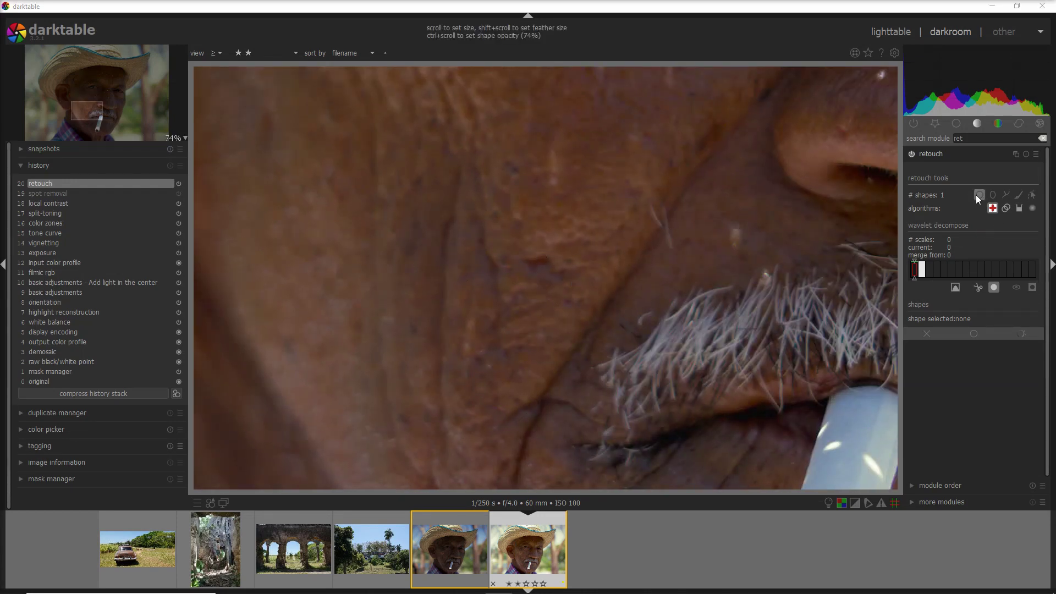
pyautogui.click(545, 275)
pyautogui.moveTo(545, 273)
pyautogui.mouseDown()
pyautogui.moveTo(606, 153)
pyautogui.moveTo(579, 153)
pyautogui.moveTo(601, 163)
pyautogui.mouseUp()
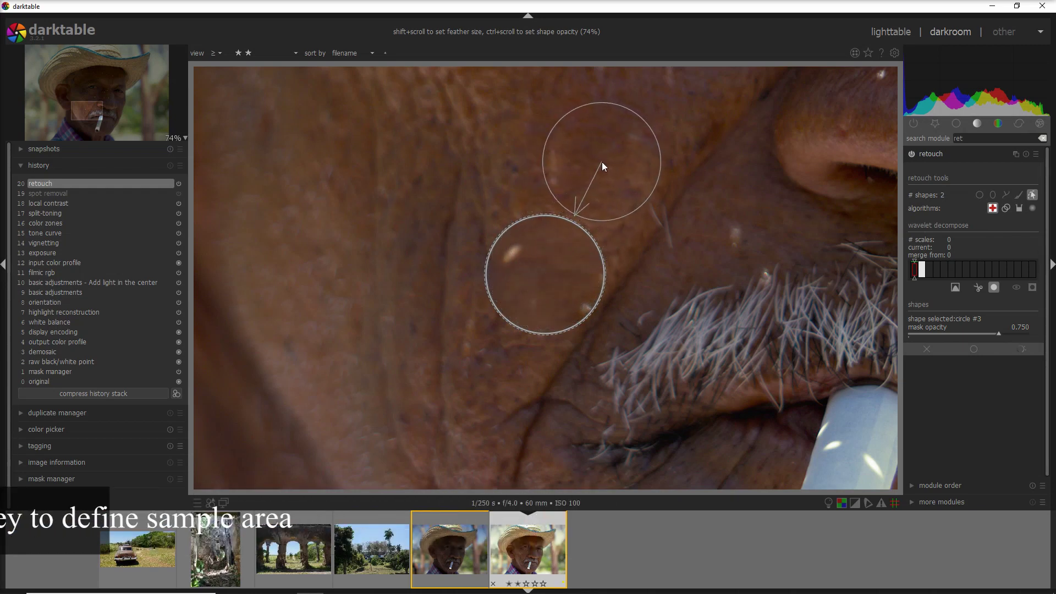
# Hide the shape outlines and toggle retouch off and on to compare the result
pyautogui.click(1033, 195)
pyautogui.click(910, 154)
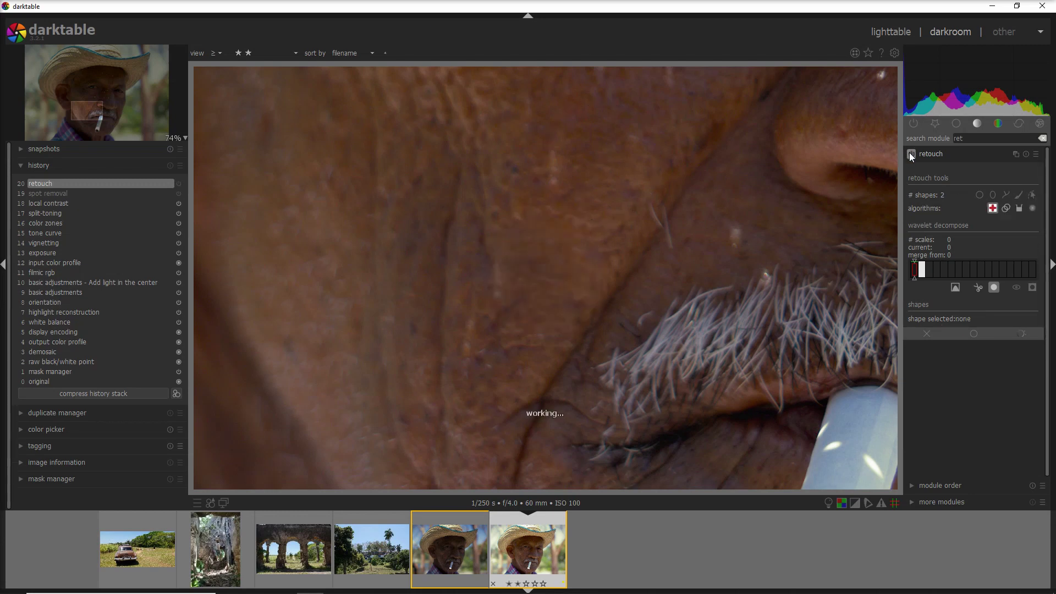
pyautogui.click(911, 154)
# Show the retouch shapes, delete one healing circle, and set wavelet decompose to 6 scales
pyautogui.click(20, 147)
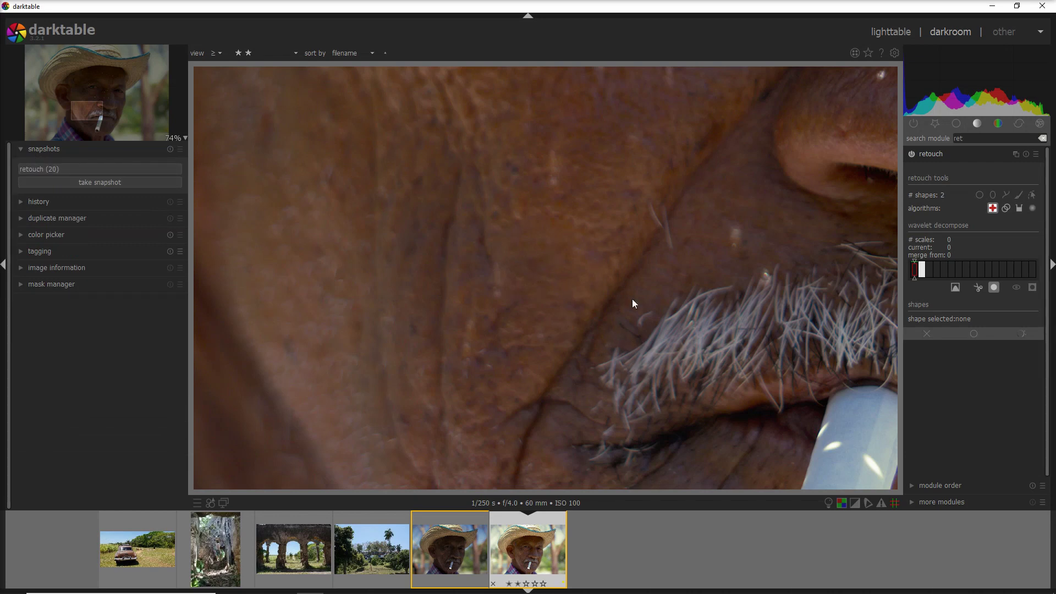
pyautogui.click(1031, 196)
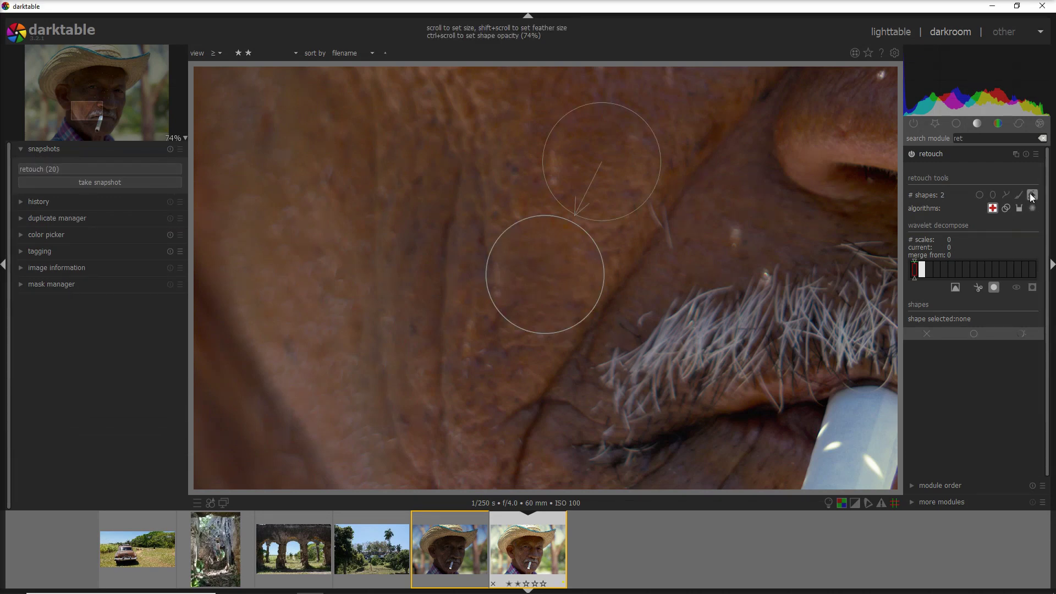
pyautogui.rightClick(590, 240)
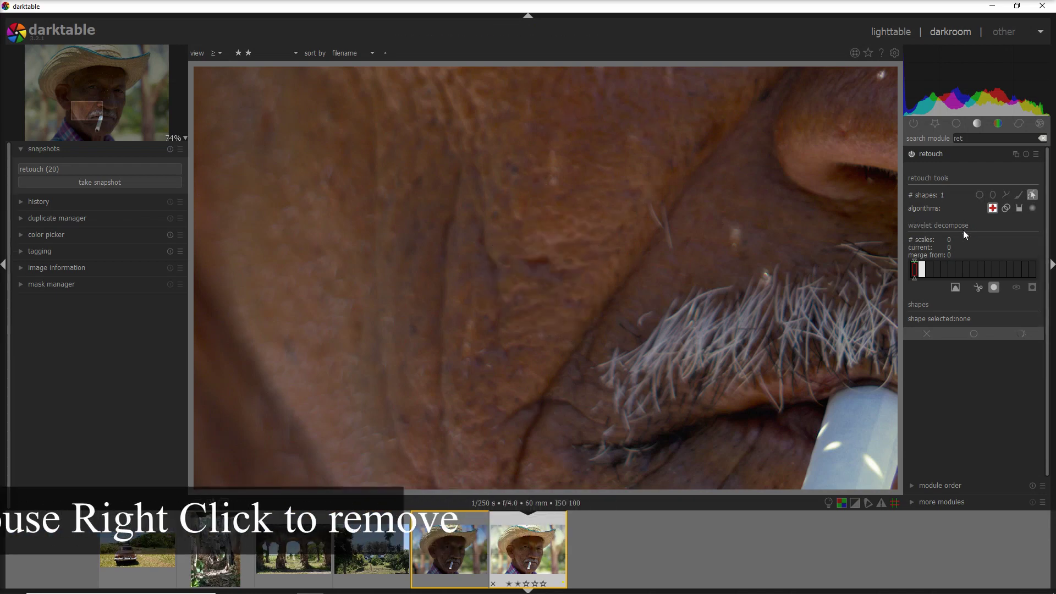
pyautogui.moveTo(922, 279); pyautogui.dragTo(958, 278)
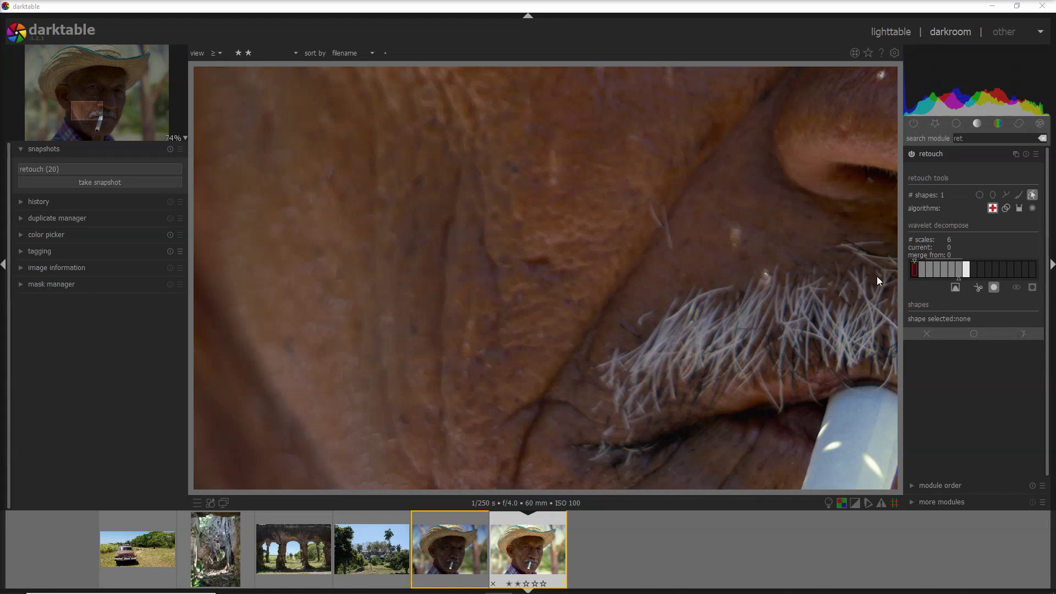
# Select wavelet scale 6 and preview that scale alone with auto levels
pyautogui.click(959, 269)
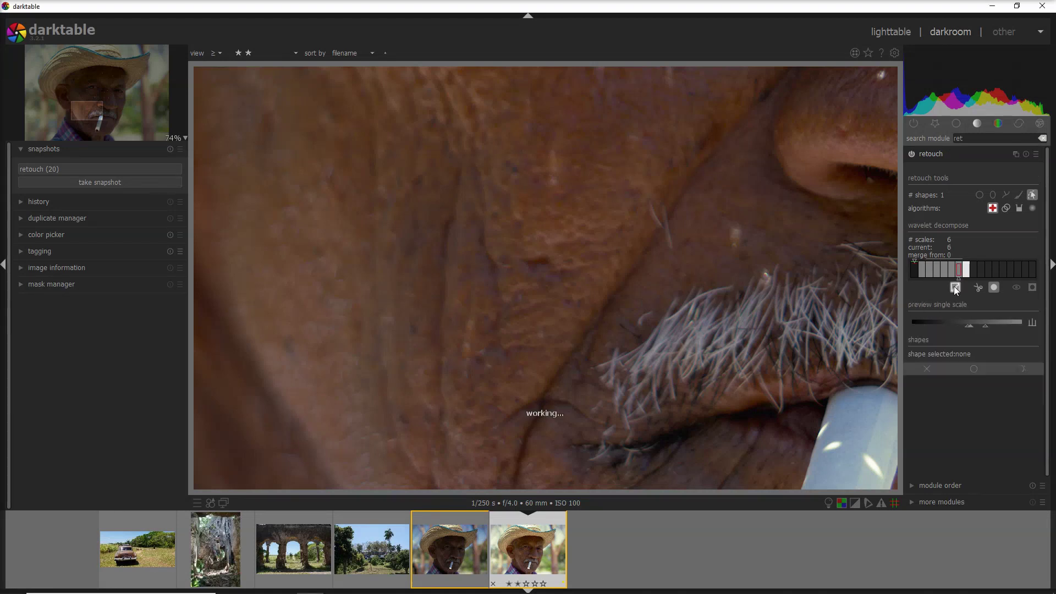
pyautogui.click(954, 287)
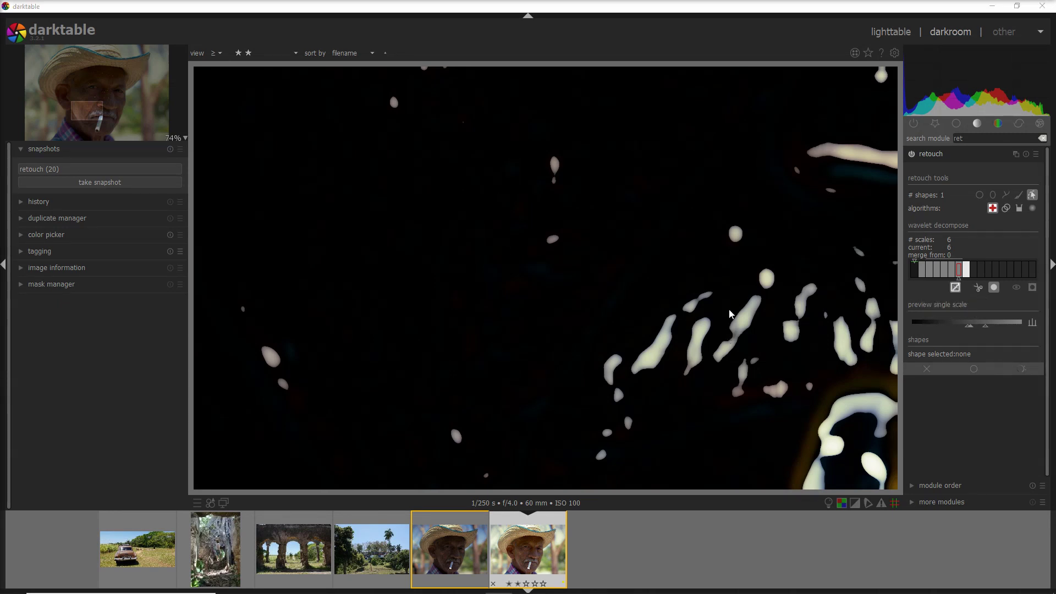
pyautogui.click(1032, 323)
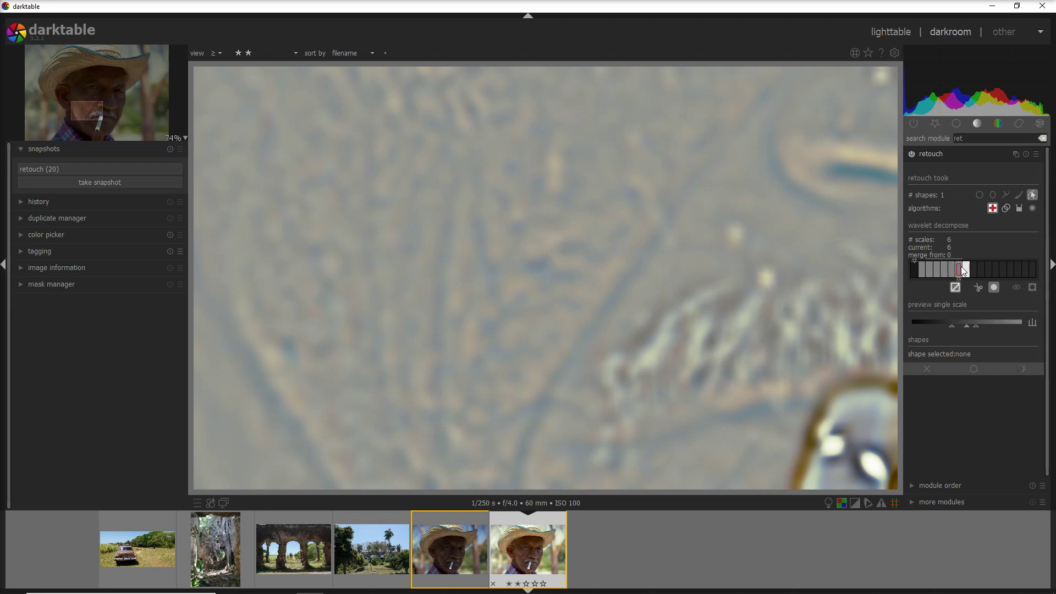
pyautogui.click(980, 194)
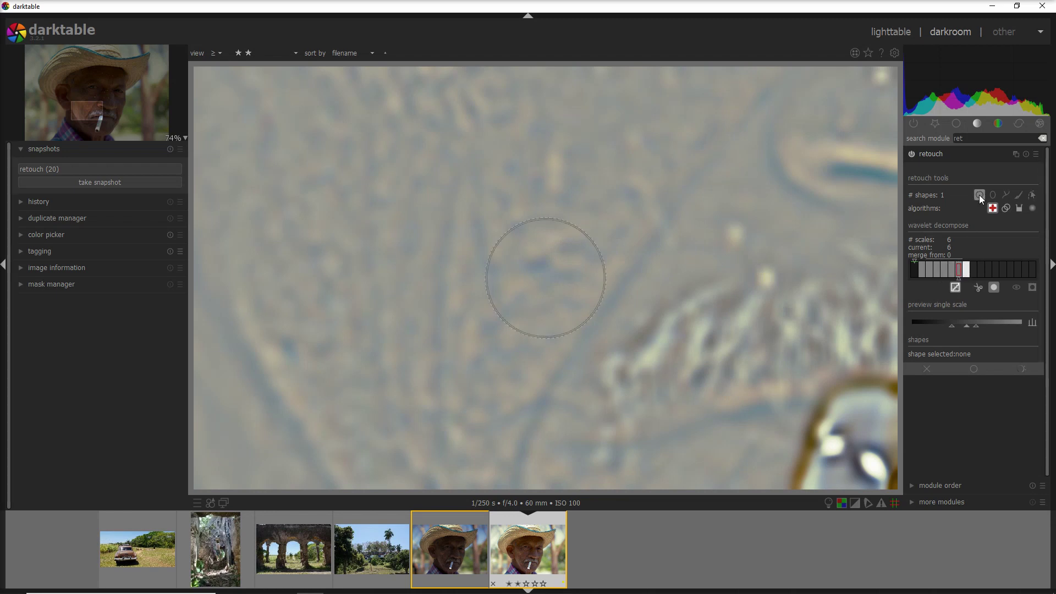
# Add circle heals on the cheek at wavelet scales 6 and 5, sourcing the first from above
pyautogui.click(551, 290)
pyautogui.moveTo(550, 288); pyautogui.dragTo(553, 164)
pyautogui.click(950, 270)
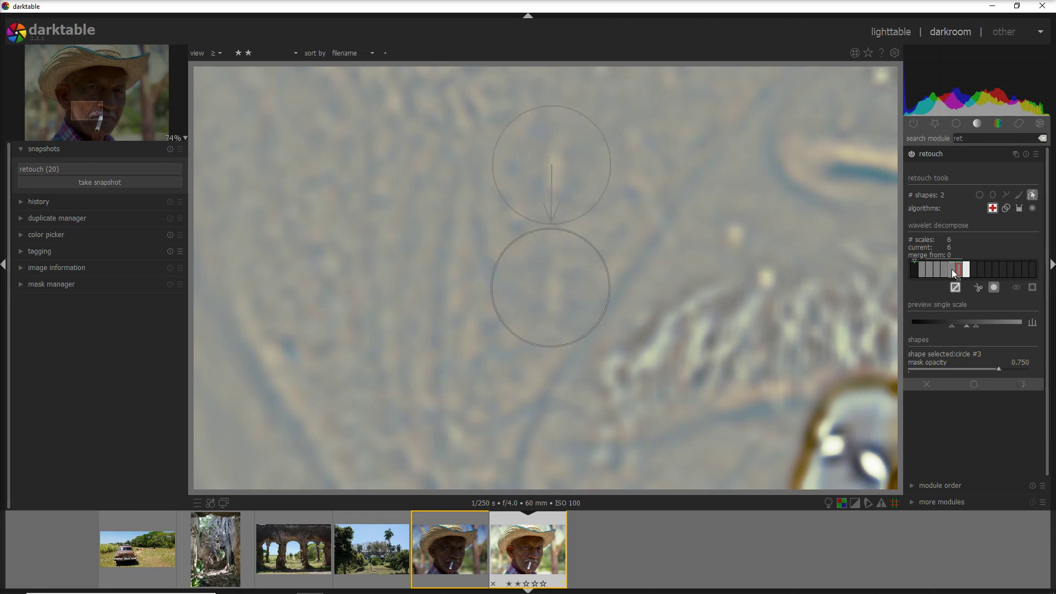
pyautogui.click(980, 195)
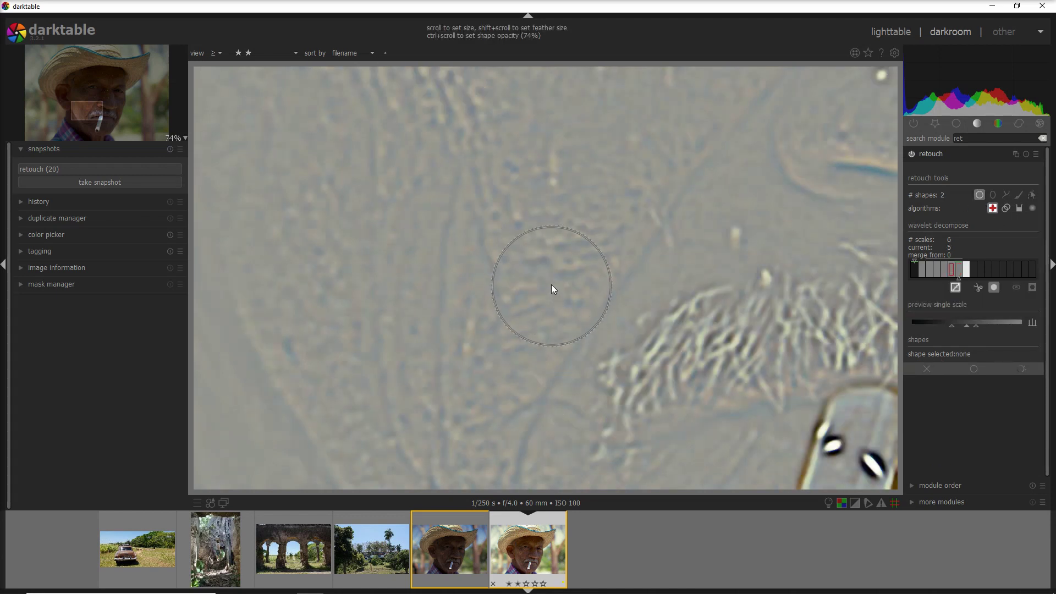
pyautogui.click(552, 285)
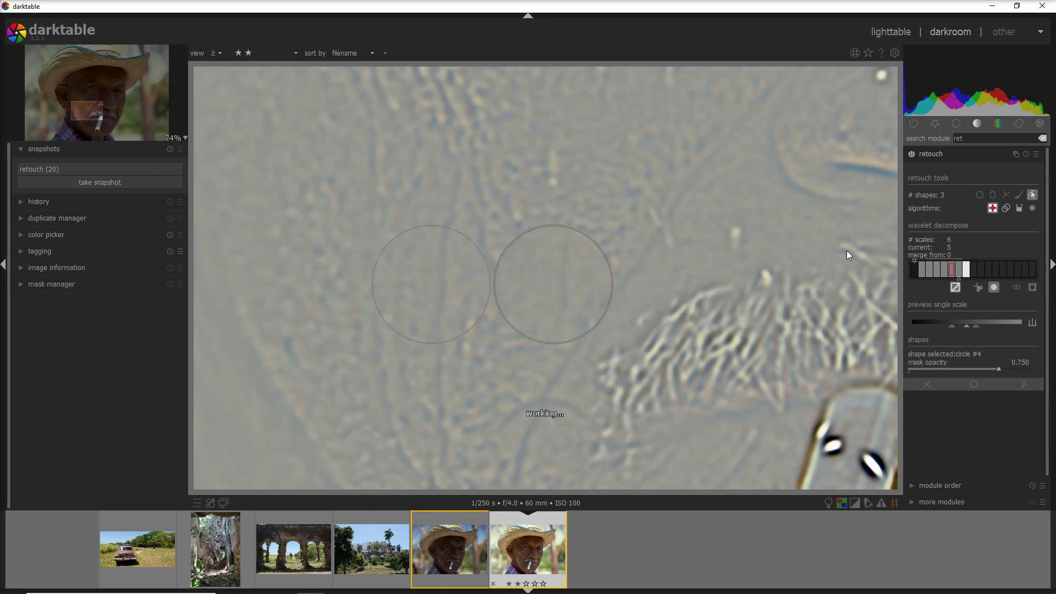
# Add circle heals at scales 4 and 3, then step the preview down to scale 1
pyautogui.click(944, 269)
pyautogui.click(980, 196)
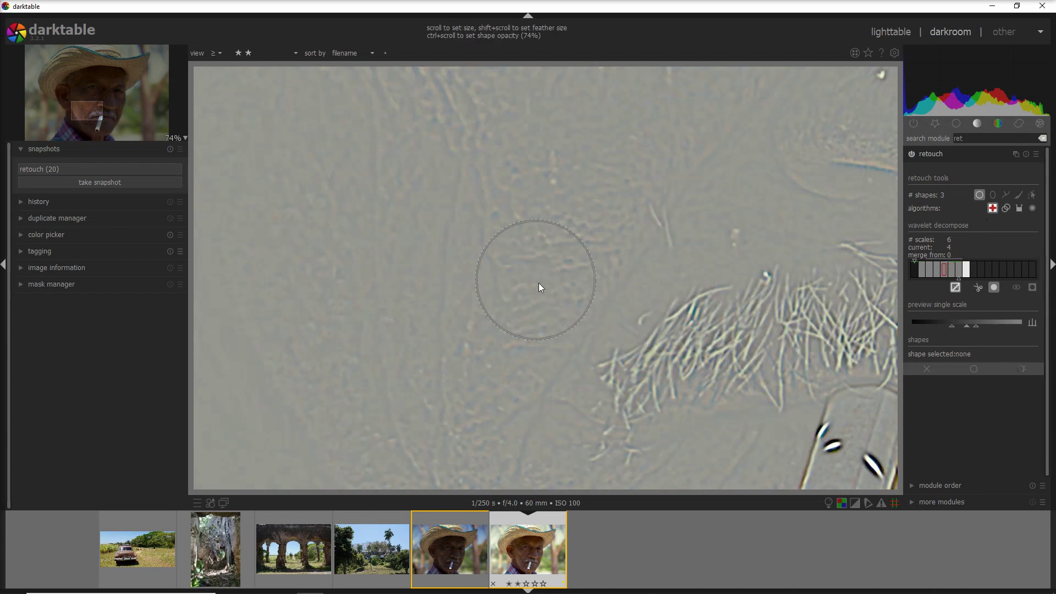
pyautogui.click(538, 280)
pyautogui.moveTo(589, 246); pyautogui.dragTo(612, 183)
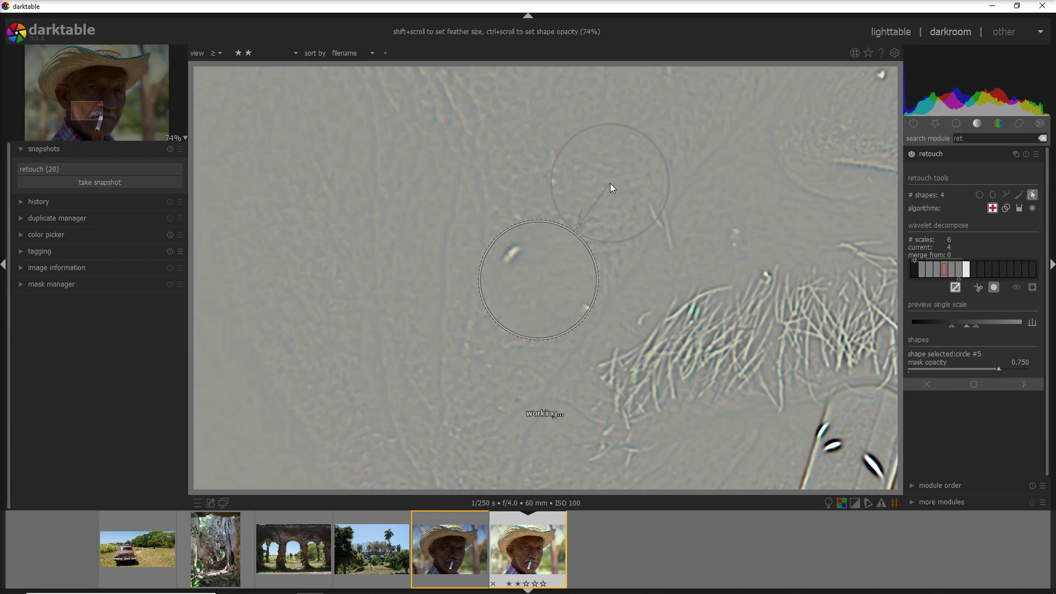
pyautogui.click(980, 195)
pyautogui.click(936, 270)
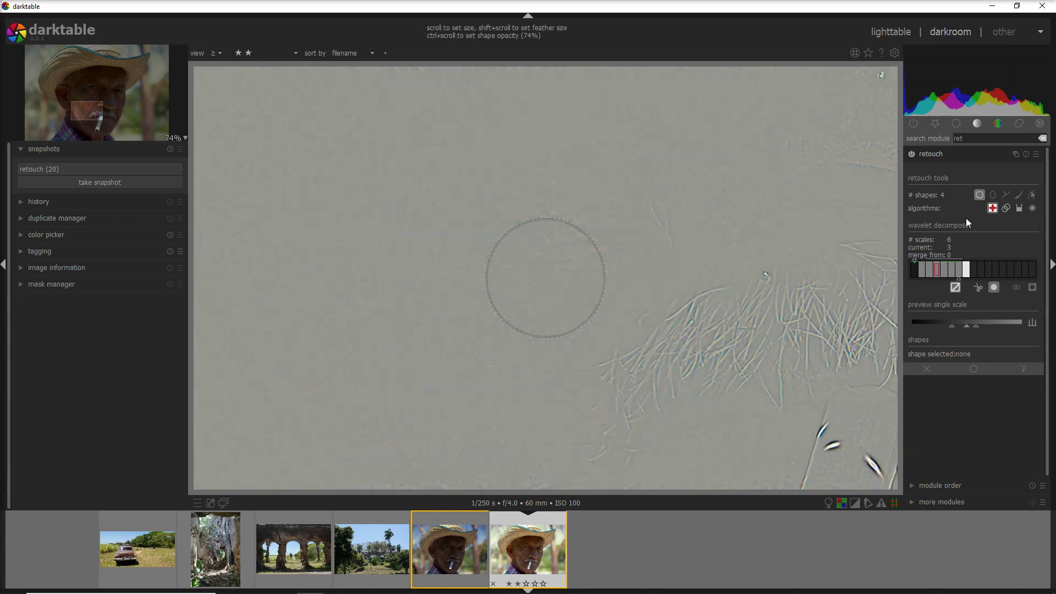
pyautogui.click(979, 194)
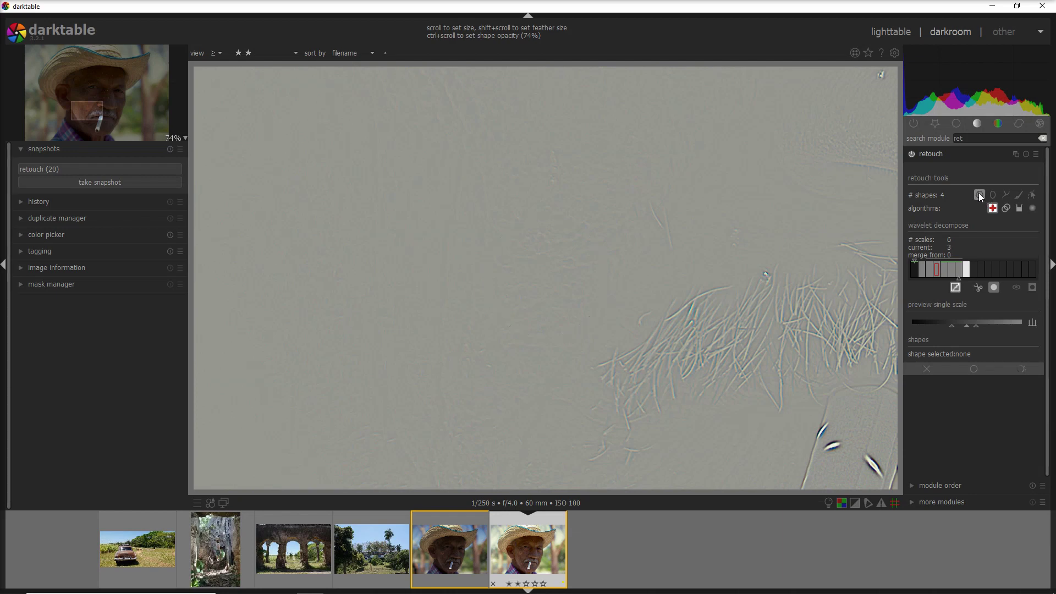
pyautogui.moveTo(548, 281); pyautogui.dragTo(510, 390)
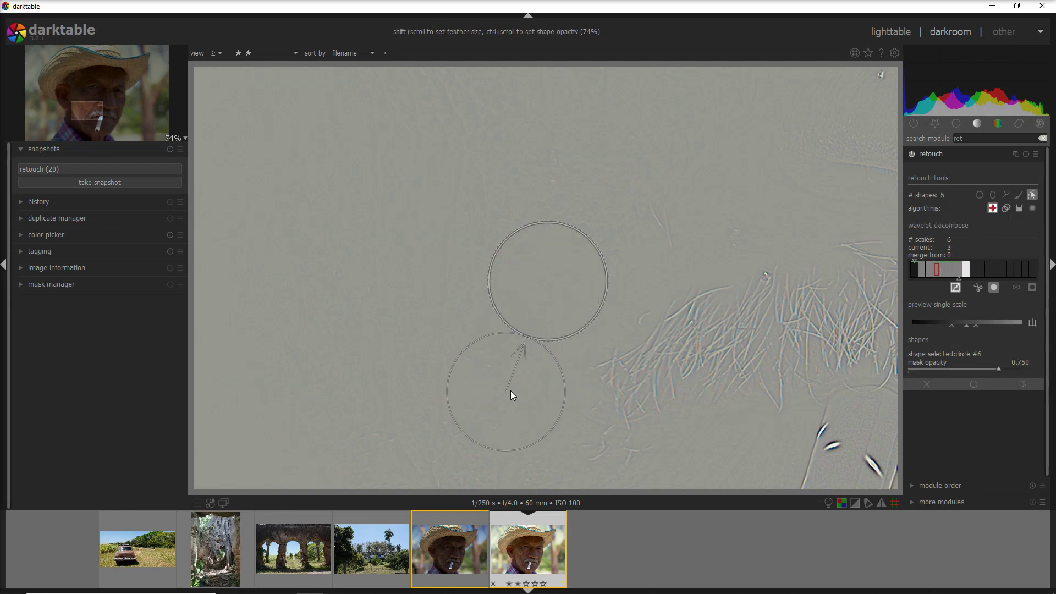
pyautogui.click(930, 273)
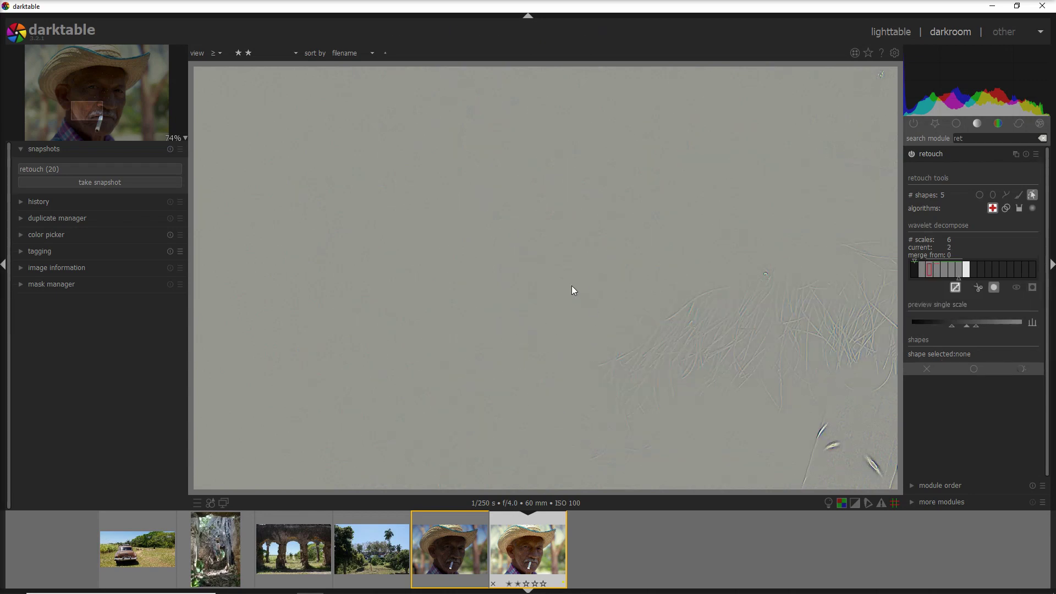
pyautogui.click(922, 272)
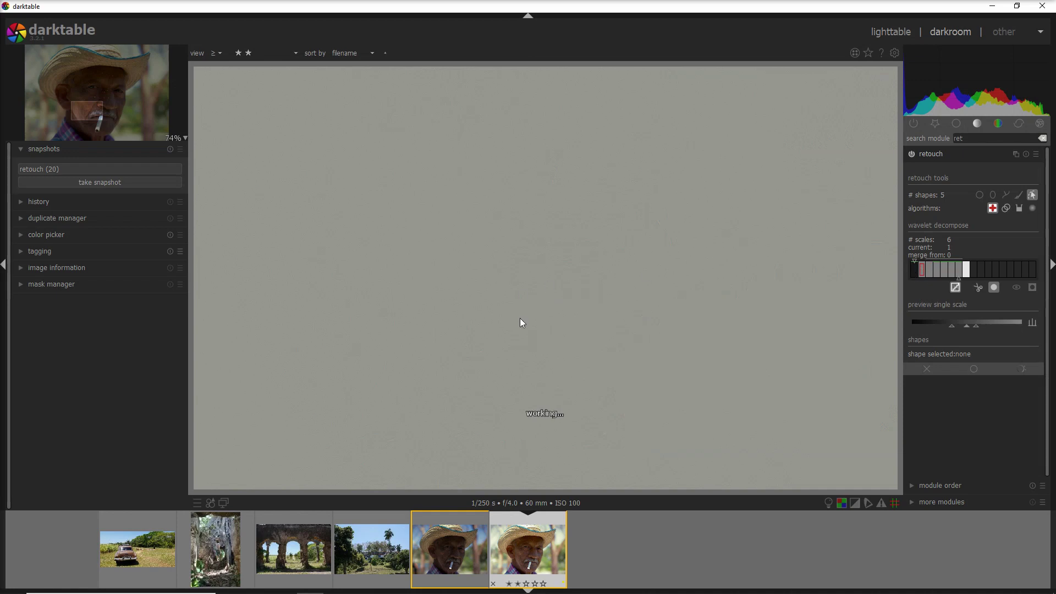
# Return to scale 0, shift the snapshot split left to compare, and keep heal as the algorithm
pyautogui.click(916, 272)
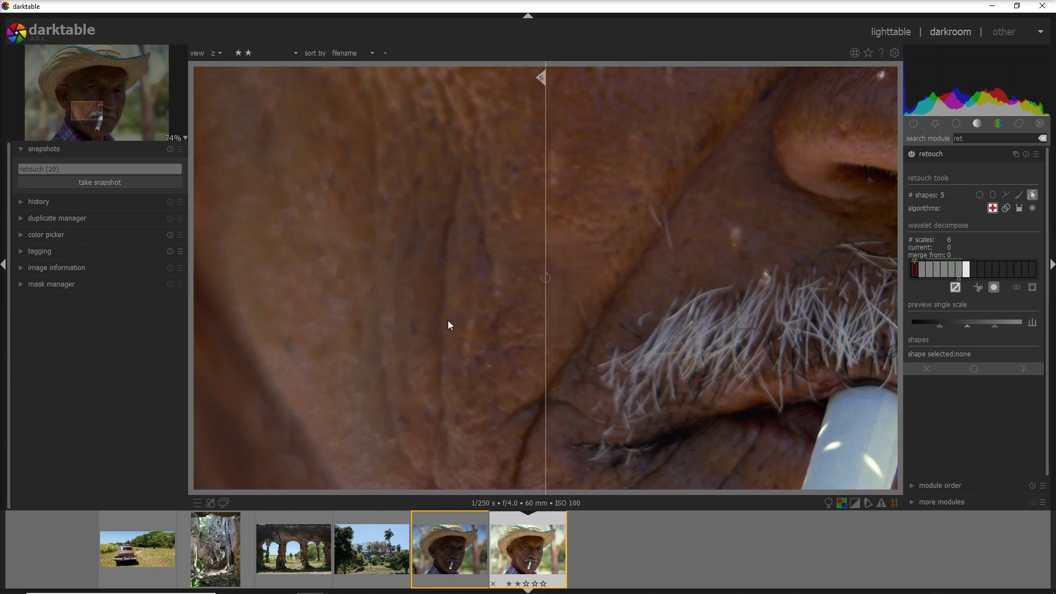
pyautogui.moveTo(544, 423); pyautogui.dragTo(622, 472)
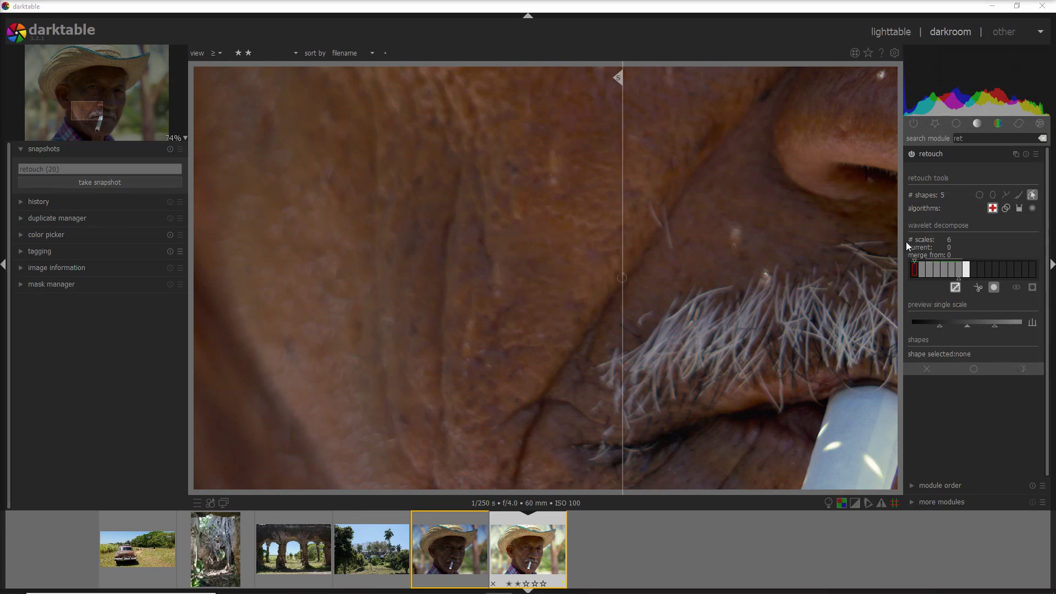
pyautogui.click(993, 208)
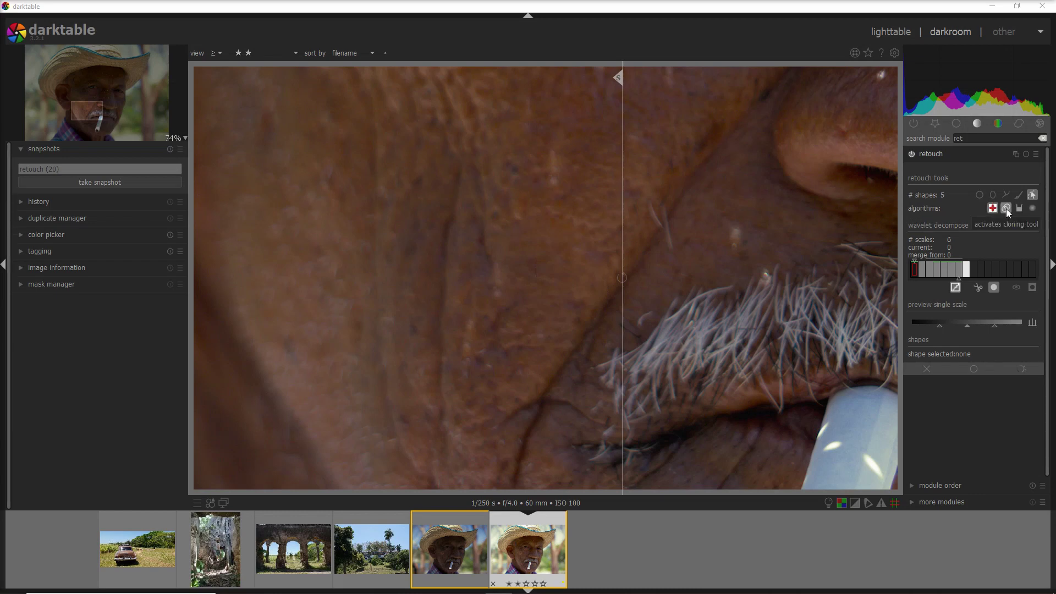